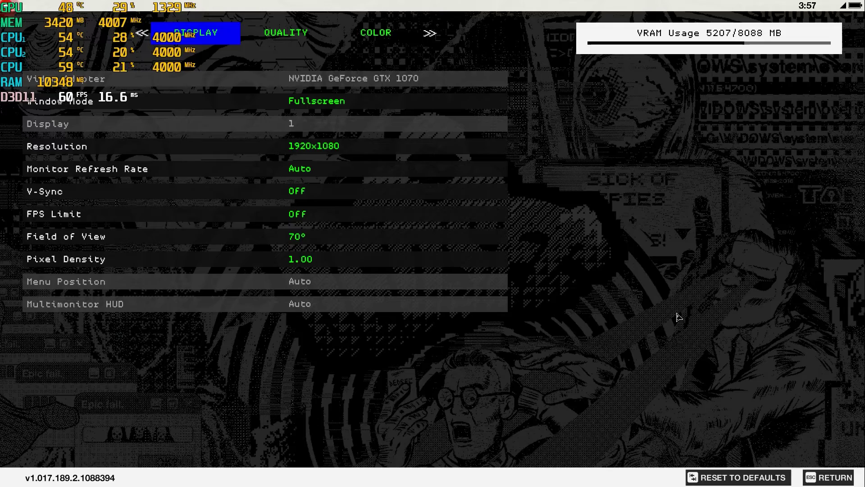
Set Temporal Filtering On and Multisample Anti-Aliasing to MSAAx2, then exit the settings menu
{"action": "key", "text": "Down"}
{"action": "key", "text": "Down"}
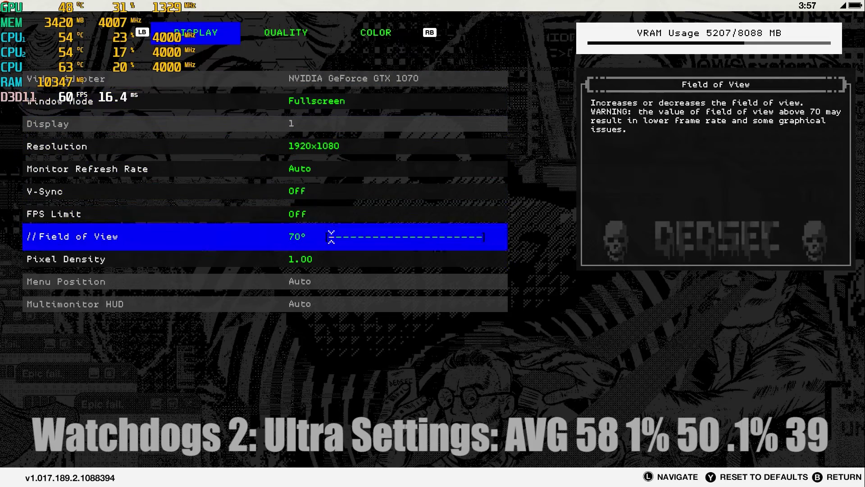
{"action": "key", "text": "Tab"}
{"action": "key", "text": "Down"}
{"action": "key", "text": "Down"}
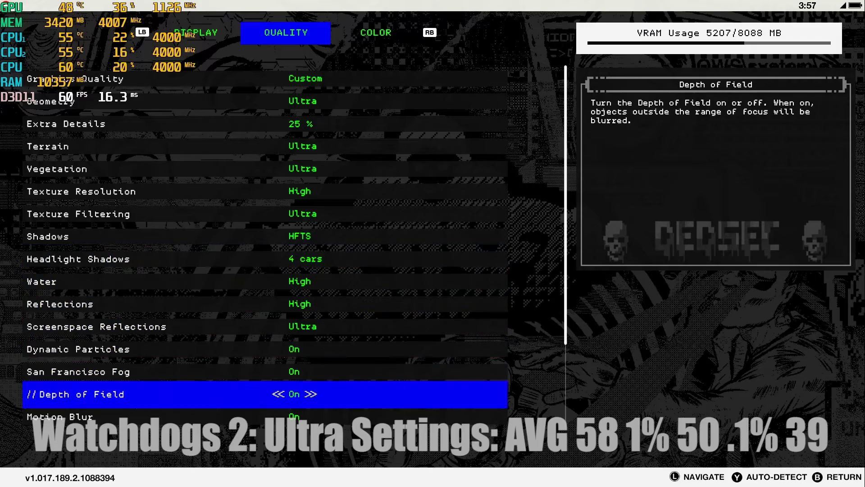
{"action": "key", "text": "Down"}
{"action": "key", "text": "Down"}
{"action": "key", "text": "Down"}
{"action": "key", "text": "Down"}
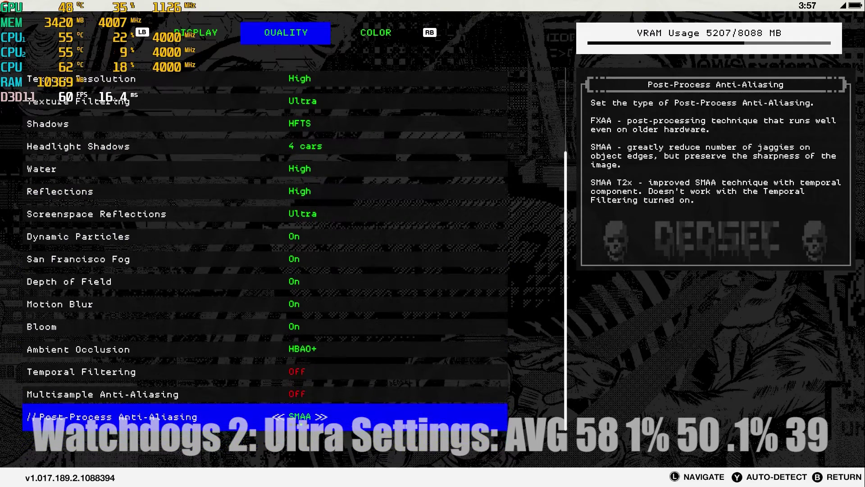
{"action": "key", "text": "Down"}
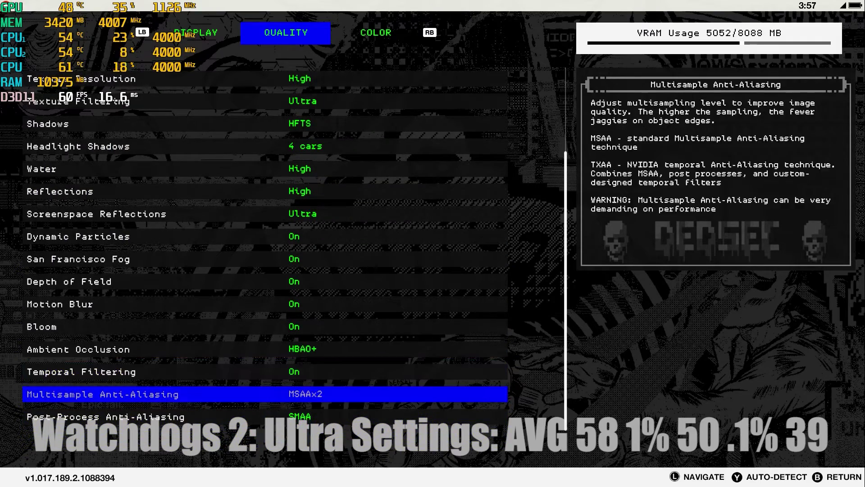
{"action": "key", "text": "Down"}
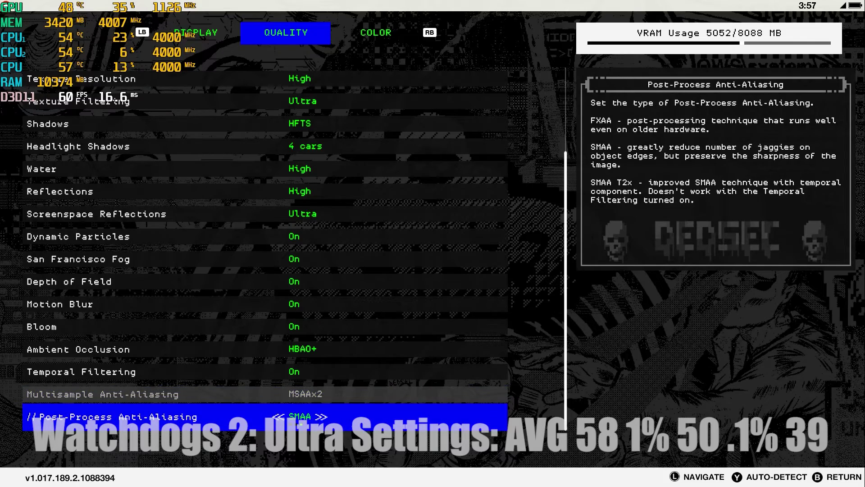
{"action": "key", "text": "Up"}
{"action": "key", "text": "Up"}
{"action": "key", "text": "Up"}
{"action": "key", "text": "Up"}
{"action": "key", "text": "Up"}
{"action": "key", "text": "Escape"}
{"action": "key", "text": "Escape"}
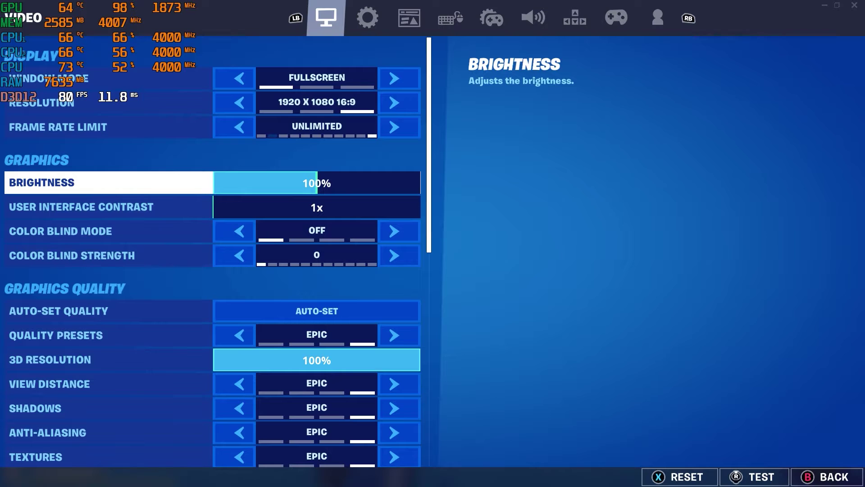
{"action": "key", "text": "Up"}
{"action": "key", "text": "Down"}
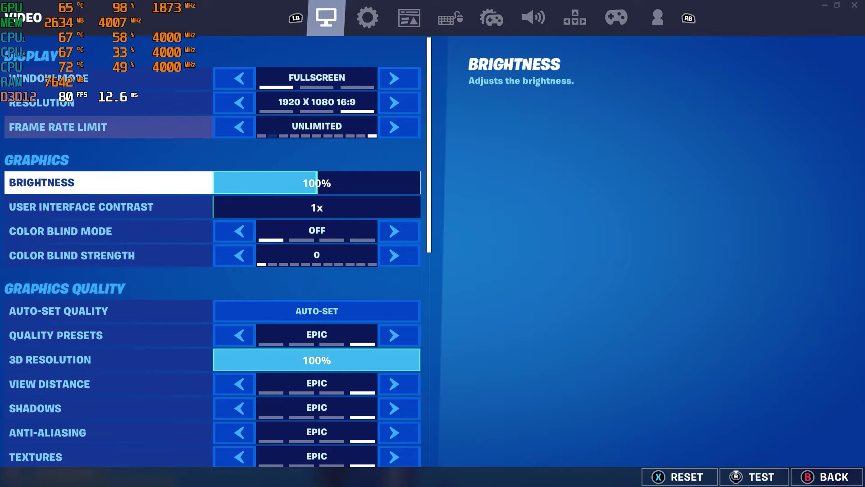
{"action": "key", "text": "Down"}
{"action": "key", "text": "Down"}
{"action": "key", "text": "Down"}
{"action": "key", "text": "Down"}
{"action": "key", "text": "Down"}
{"action": "key", "text": "Down"}
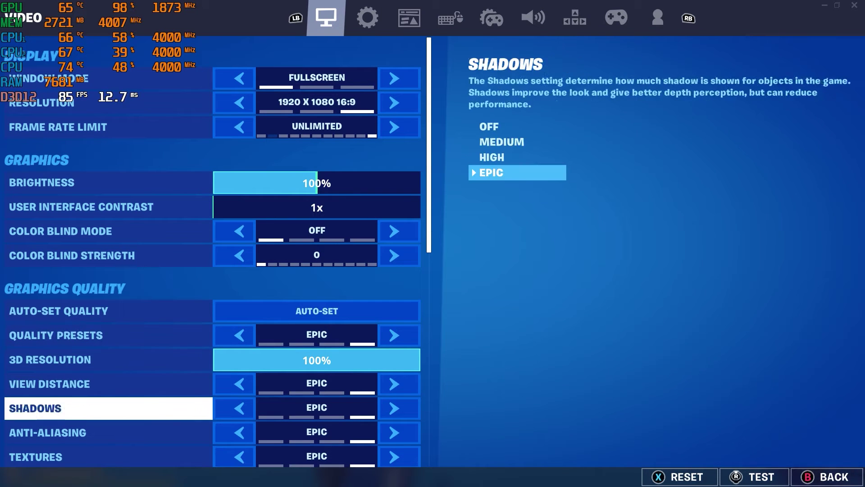
{"action": "key", "text": "Down"}
{"action": "key", "text": "Down"}
{"action": "key", "text": "Down"}
{"action": "key", "text": "Down"}
{"action": "key", "text": "Down"}
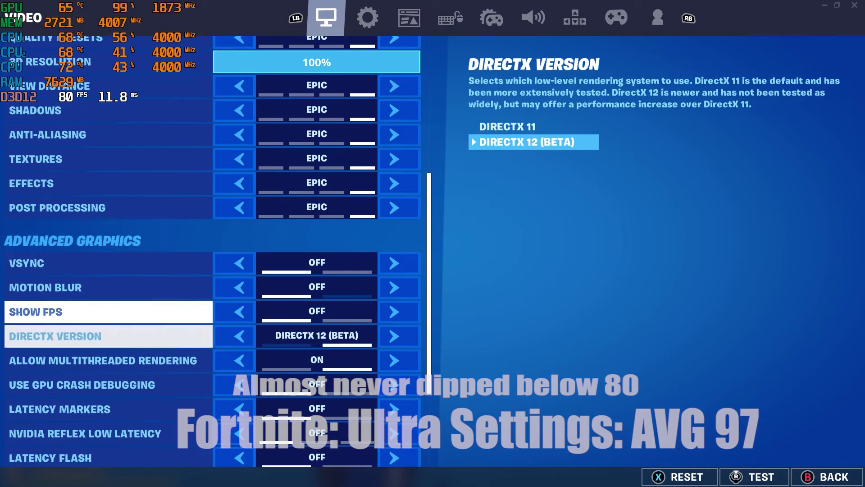
{"action": "key", "text": "Down"}
{"action": "key", "text": "Down"}
{"action": "key", "text": "Up"}
{"action": "key", "text": "Up"}
{"action": "key", "text": "Up"}
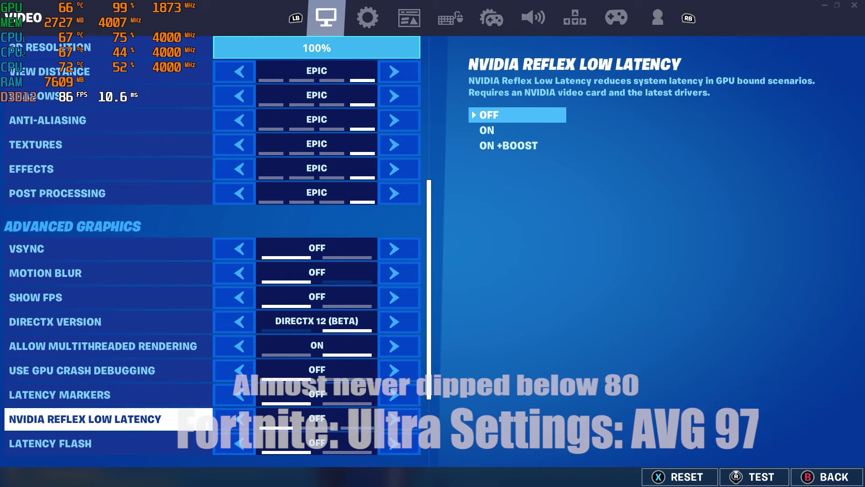
{"action": "key", "text": "Down"}
{"action": "key", "text": "Up"}
{"action": "key", "text": "Up"}
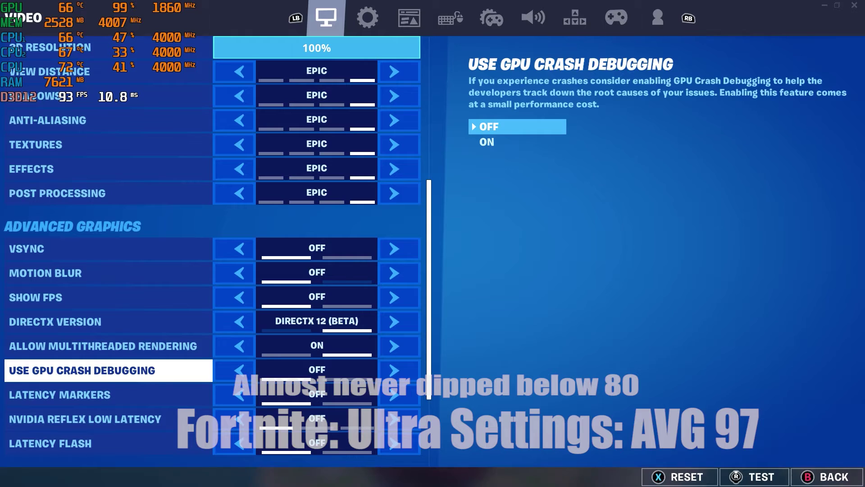
{"action": "key", "text": "Down"}
{"action": "key", "text": "Up"}
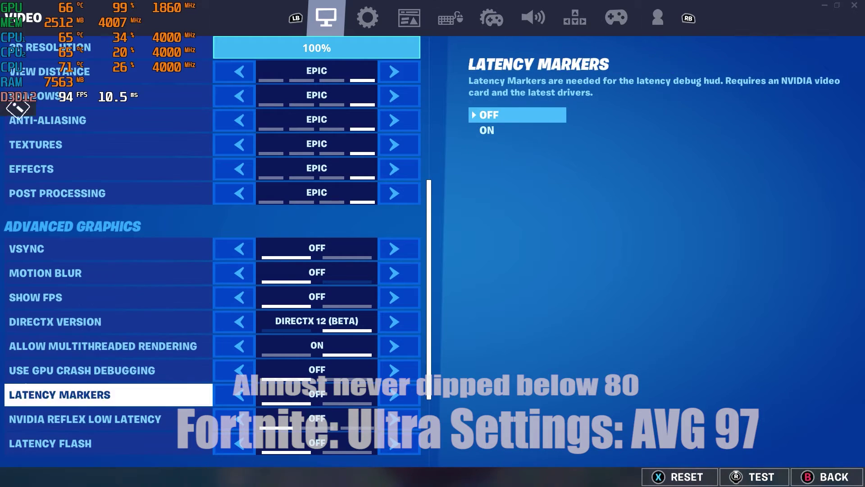
{"action": "key", "text": "Down"}
{"action": "key", "text": "Down"}
{"action": "key", "text": "Down"}
{"action": "key", "text": "Down"}
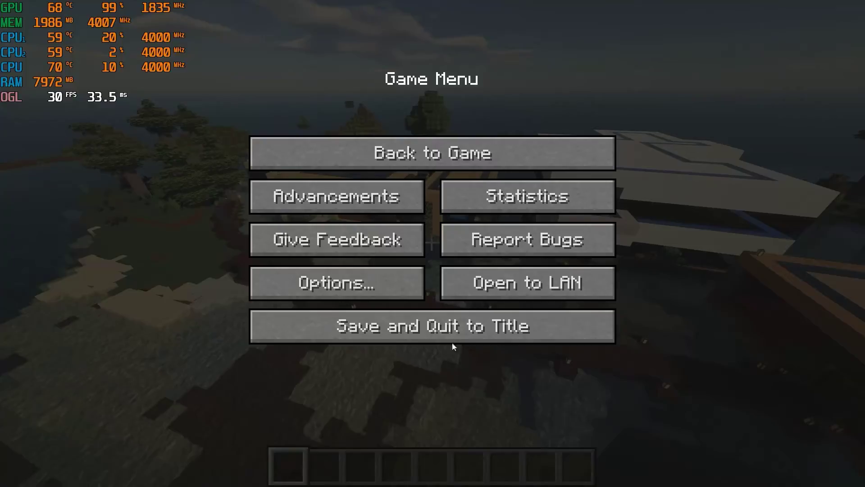
Return to the Minecraft world, approach the wooden house, and open its front door to enter
{"action": "left_click", "coordinate": [501, 153]}
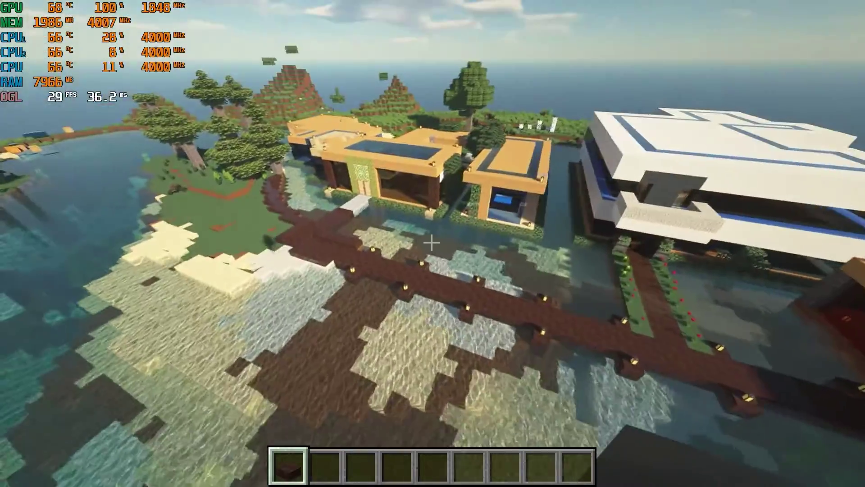
{"action": "key", "text": "w"}
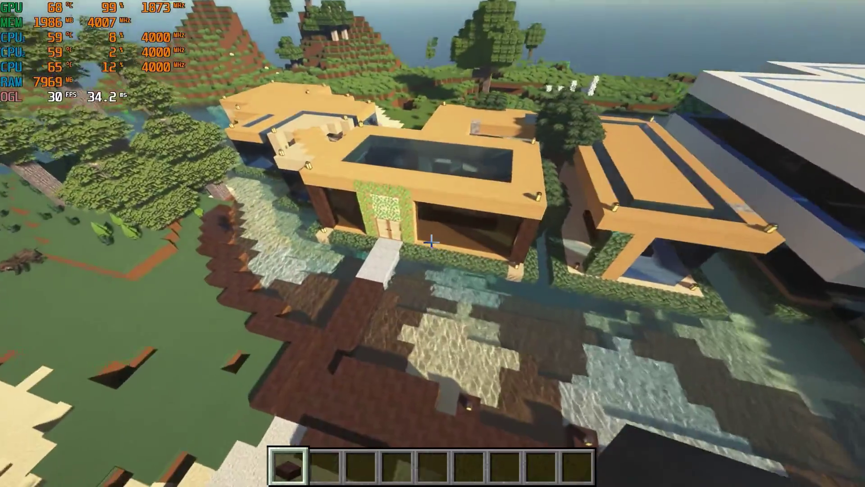
{"action": "key", "text": "w"}
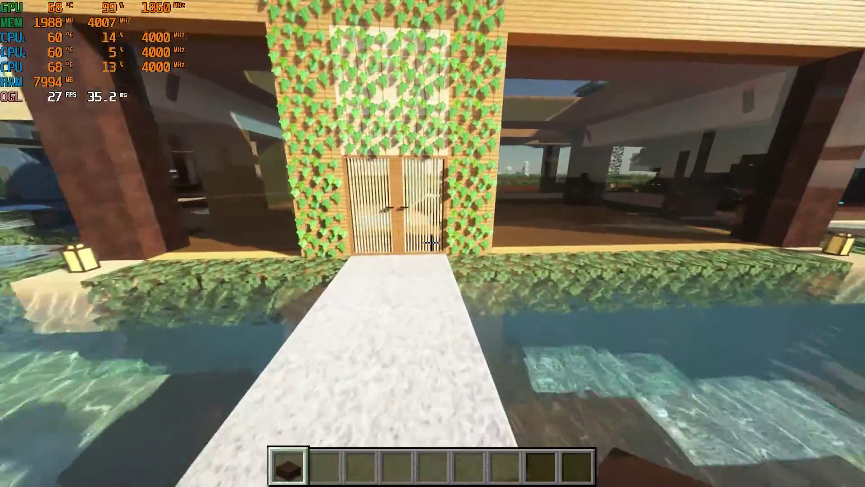
{"action": "key", "text": "w"}
{"action": "scroll", "coordinate": [433, 244], "scroll_direction": "down", "scroll_amount": 2}
{"action": "right_click", "coordinate": [433, 243]}
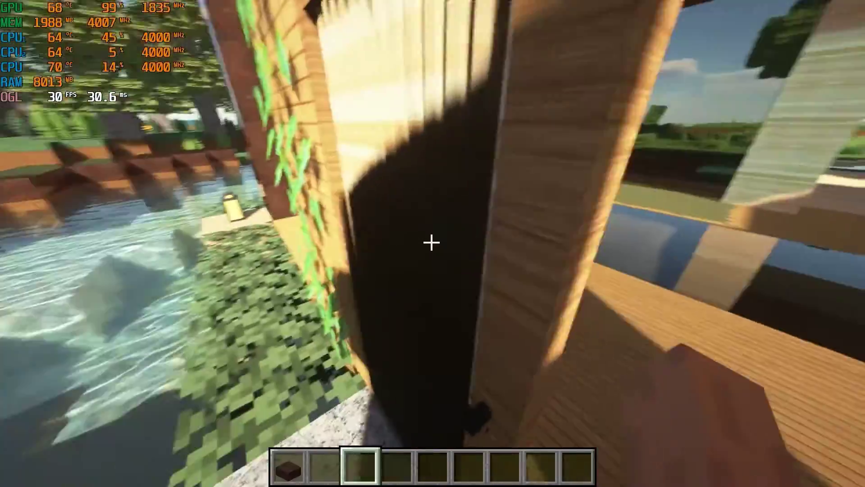
{"action": "key", "text": "w"}
Walk through the shaded house's open rooms to the glass-walled edge and pale wooden pillars
{"action": "key", "text": "w"}
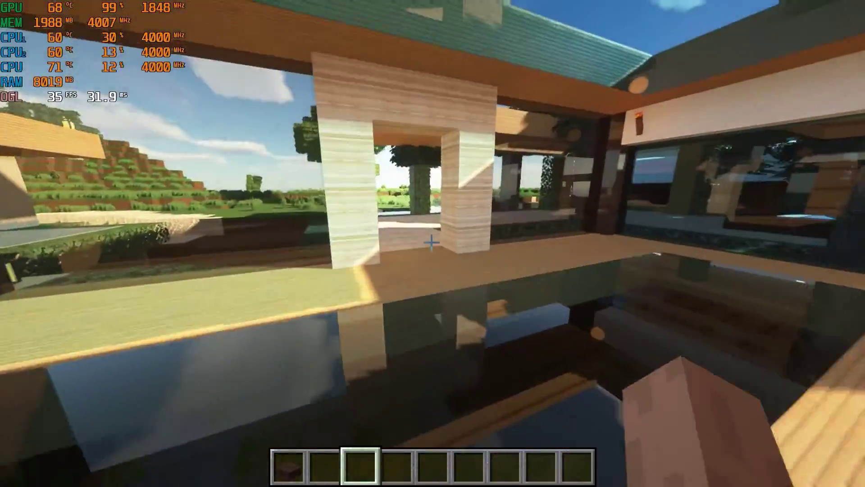
{"action": "key", "text": "w"}
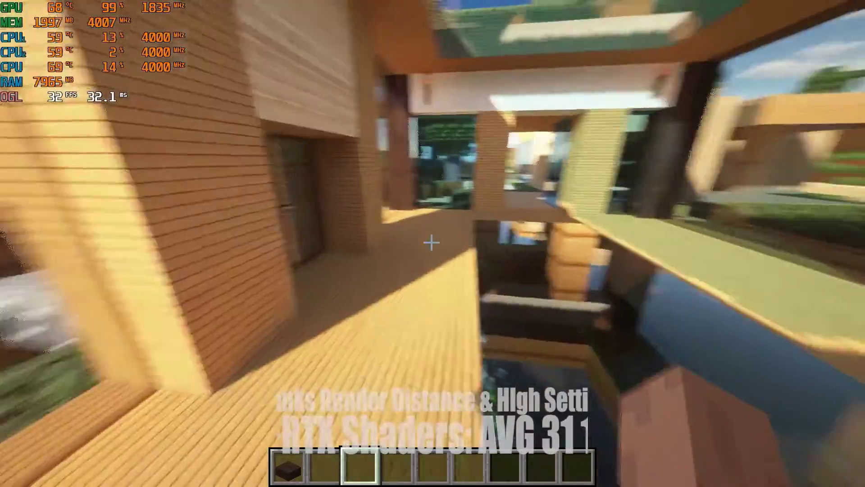
{"action": "key", "text": "w"}
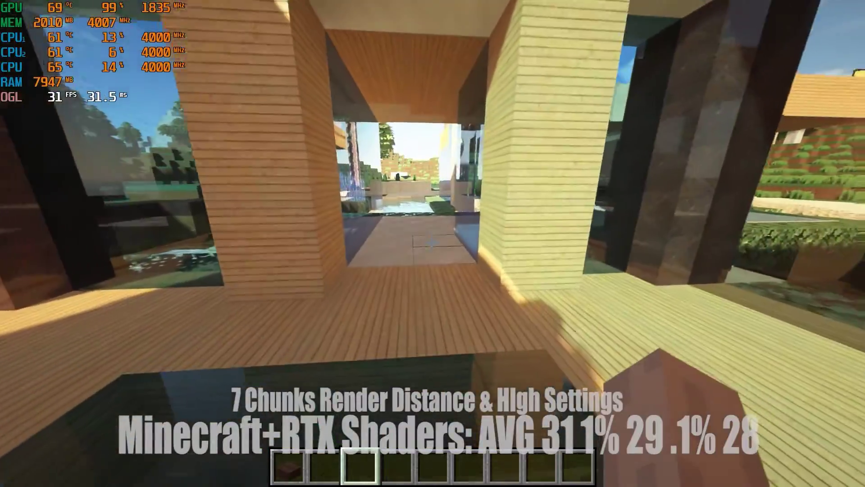
{"action": "key", "text": "w"}
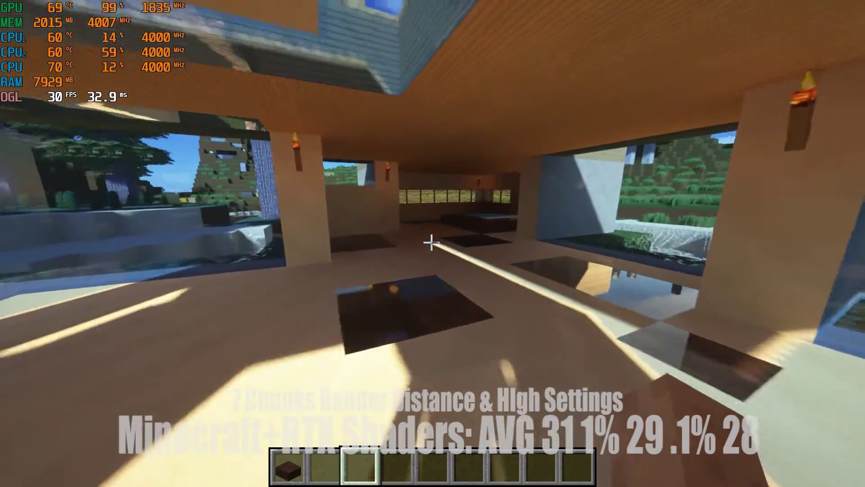
{"action": "key", "text": "w"}
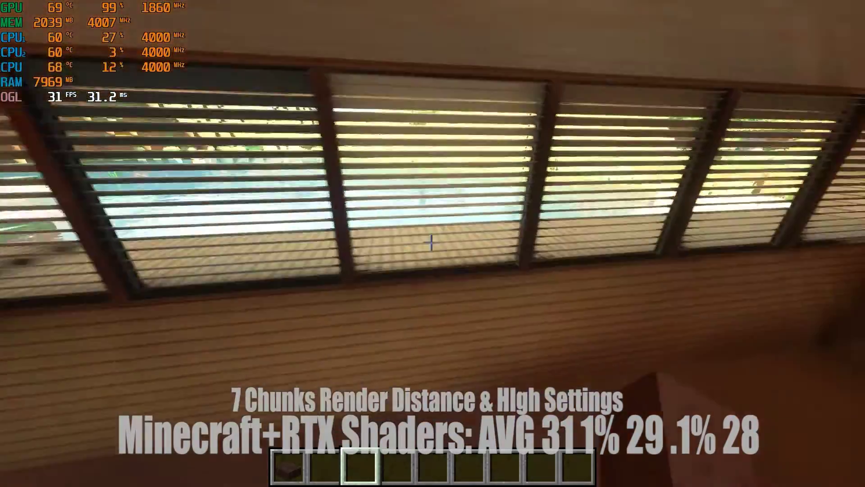
{"action": "key", "text": "w"}
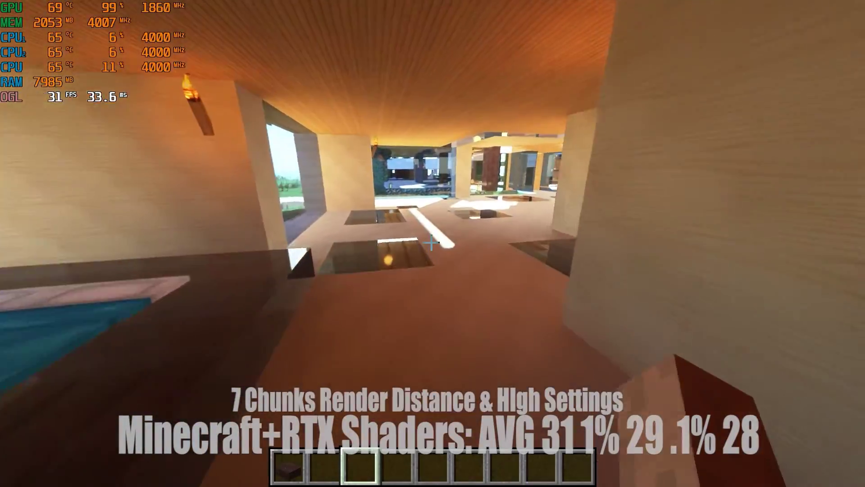
{"action": "key", "text": "w"}
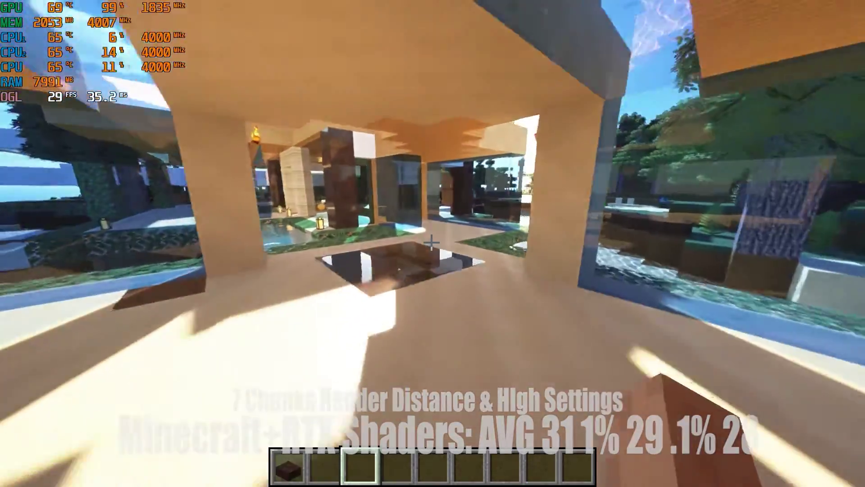
{"action": "key", "text": "w"}
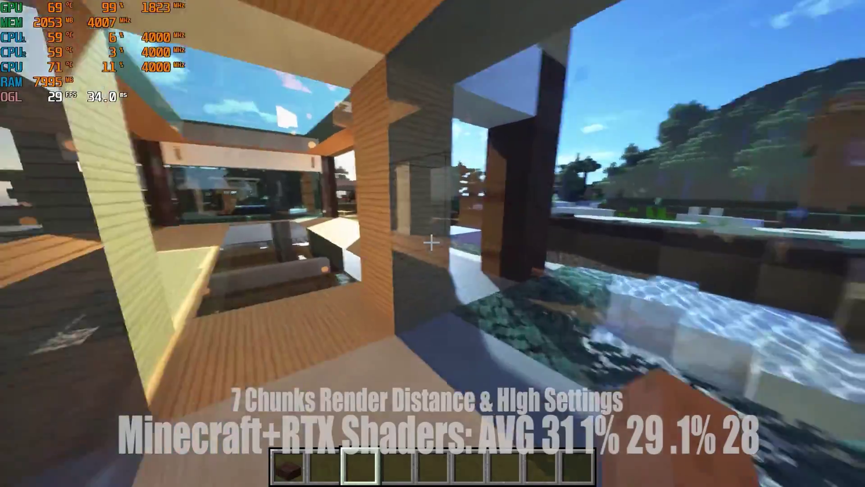
{"action": "key", "text": "w"}
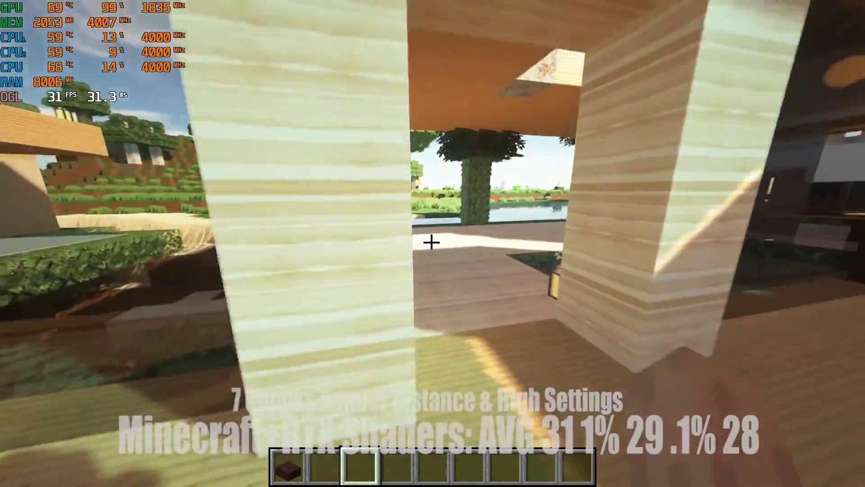
{"action": "key", "text": "w"}
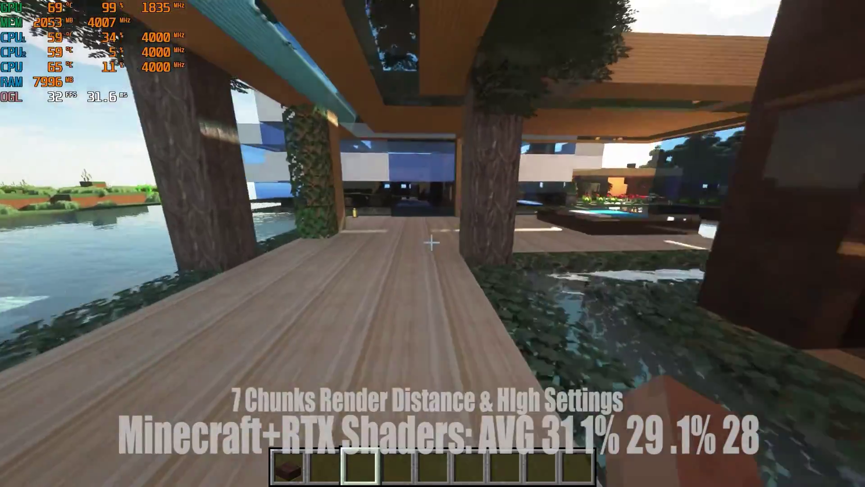
Follow the waterside walkway, enter the lake, and swim across toward the houses
{"action": "key", "text": "w"}
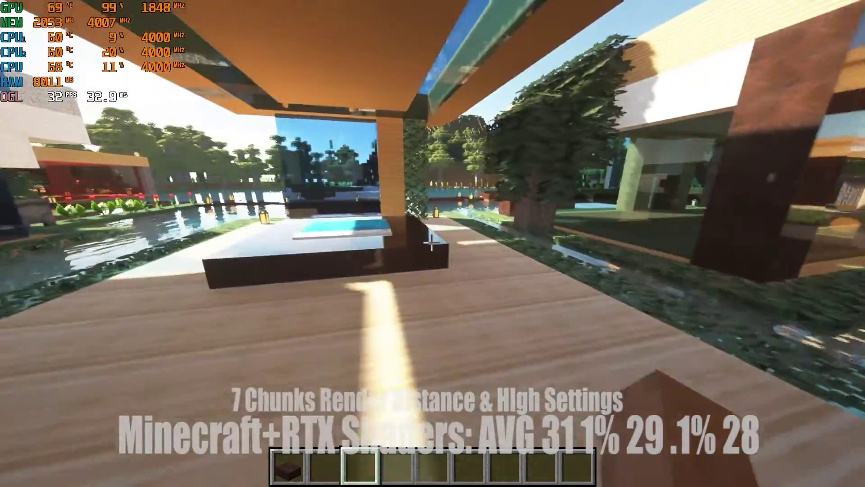
{"action": "key", "text": "w"}
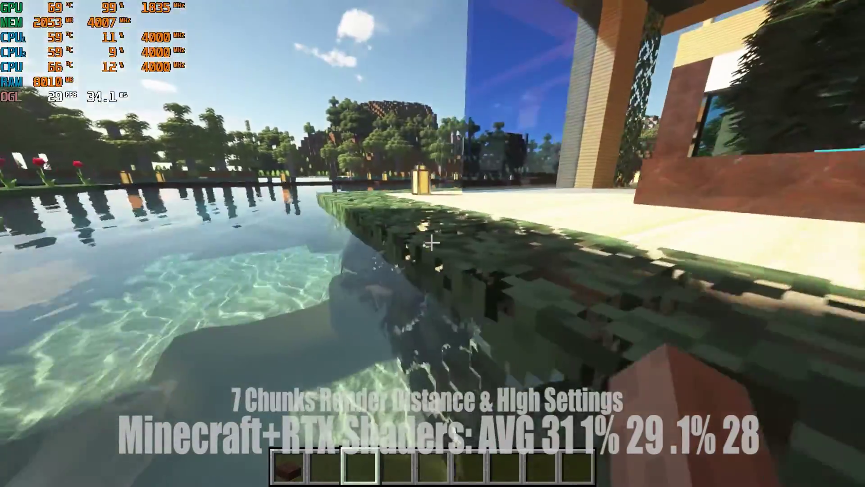
{"action": "key", "text": "w"}
{"action": "key", "text": "w"}
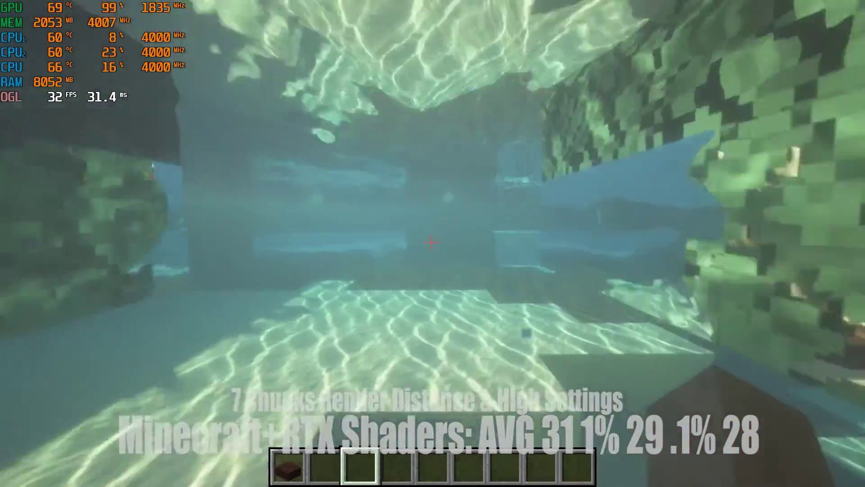
{"action": "key", "text": "w"}
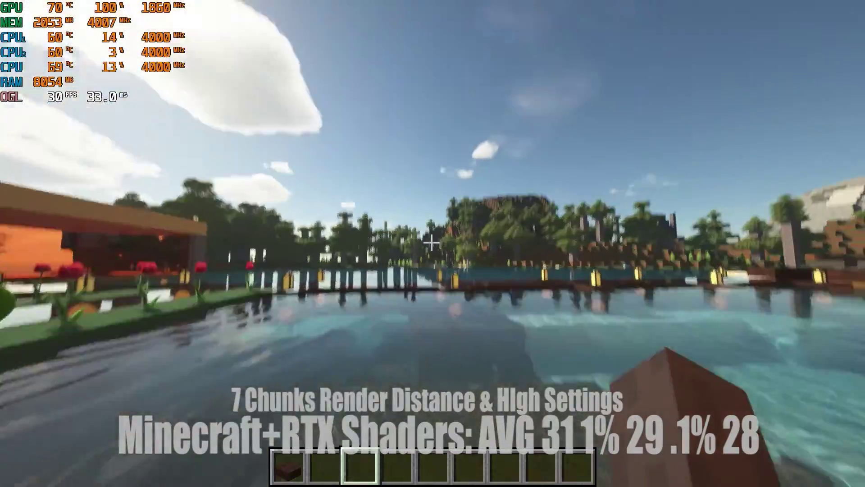
Move along the dock and flower-lined path, then turn to face the lake and dock
{"action": "key", "text": "w"}
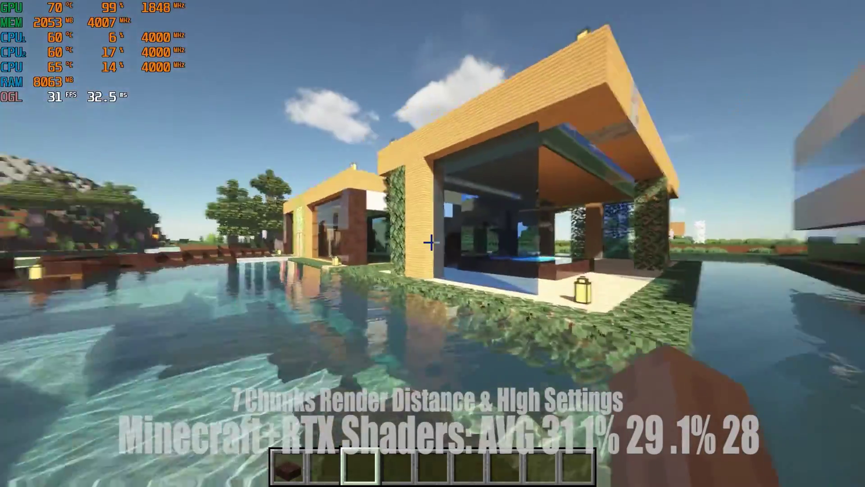
{"action": "key", "text": "w"}
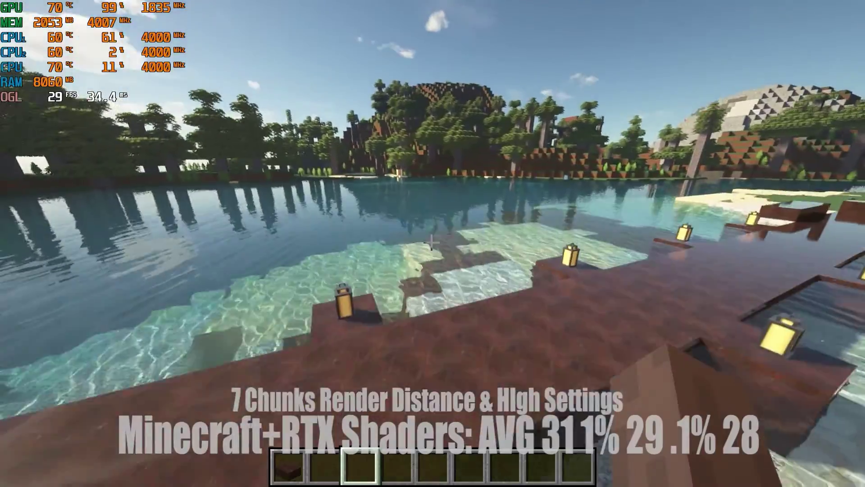
{"action": "key", "text": "w"}
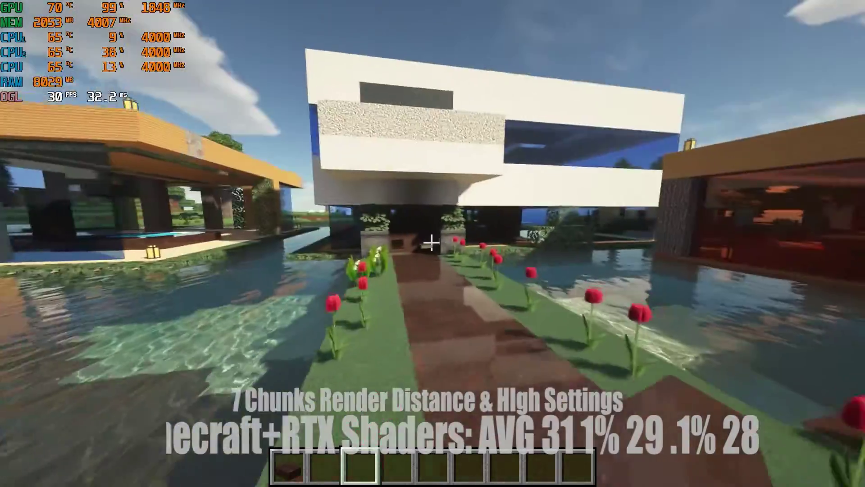
{"action": "key", "text": "w"}
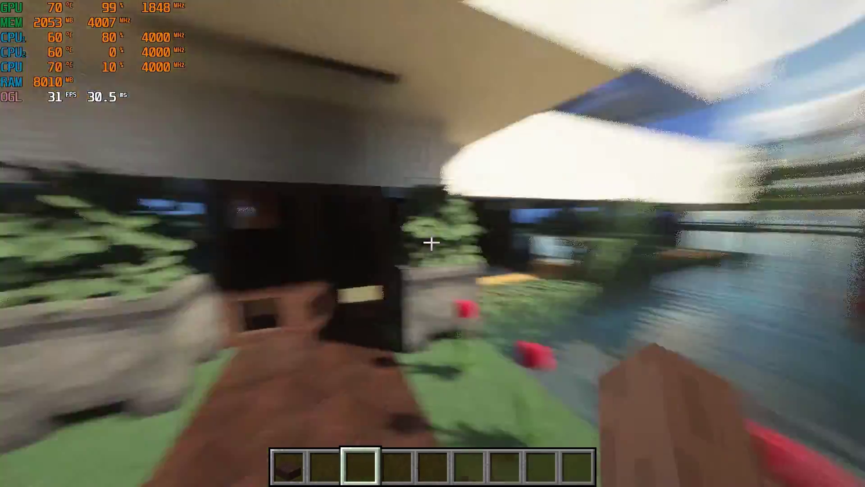
{"action": "key", "text": "w"}
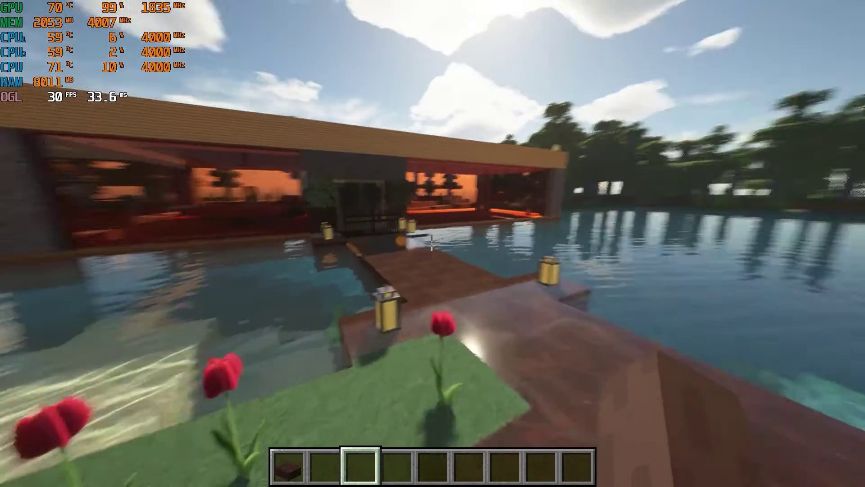